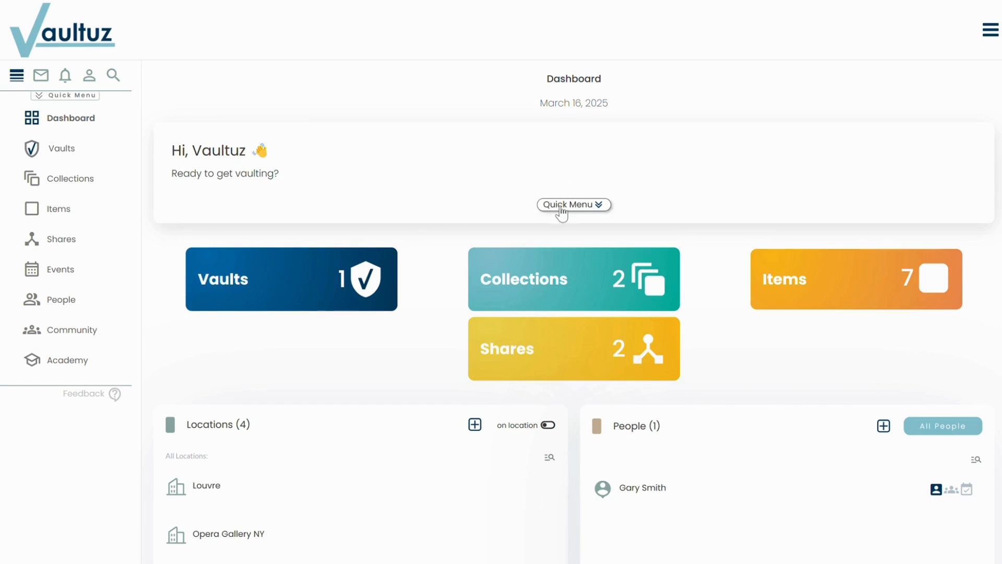
# Step: Open the expenses record and start a new expense
pyautogui.click(559, 205)
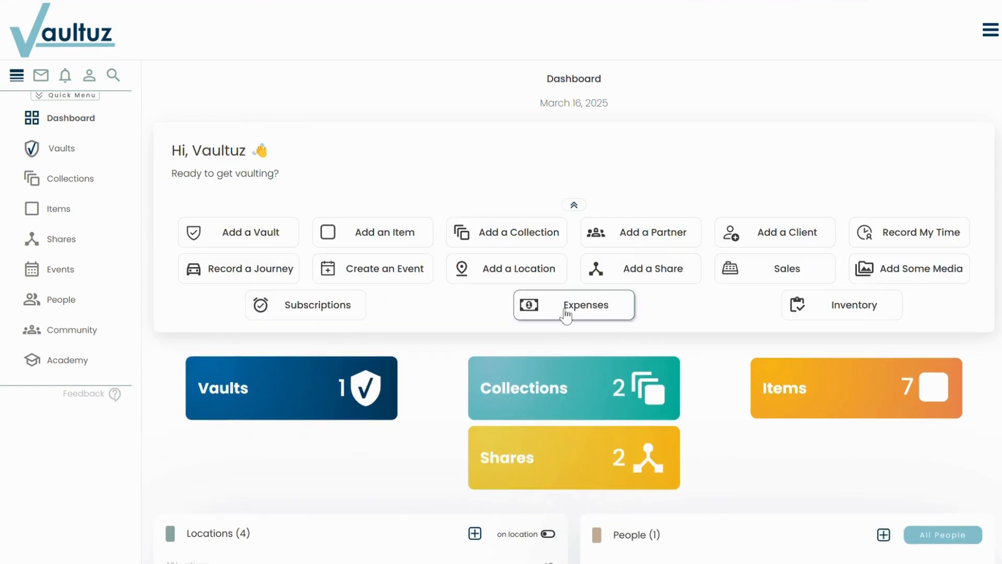
pyautogui.click(66, 96)
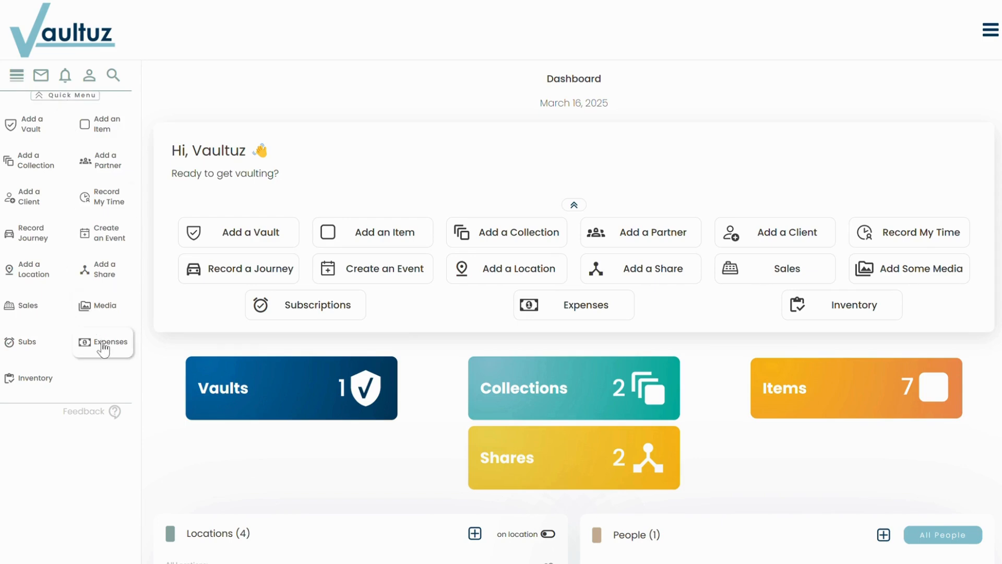
pyautogui.click(616, 315)
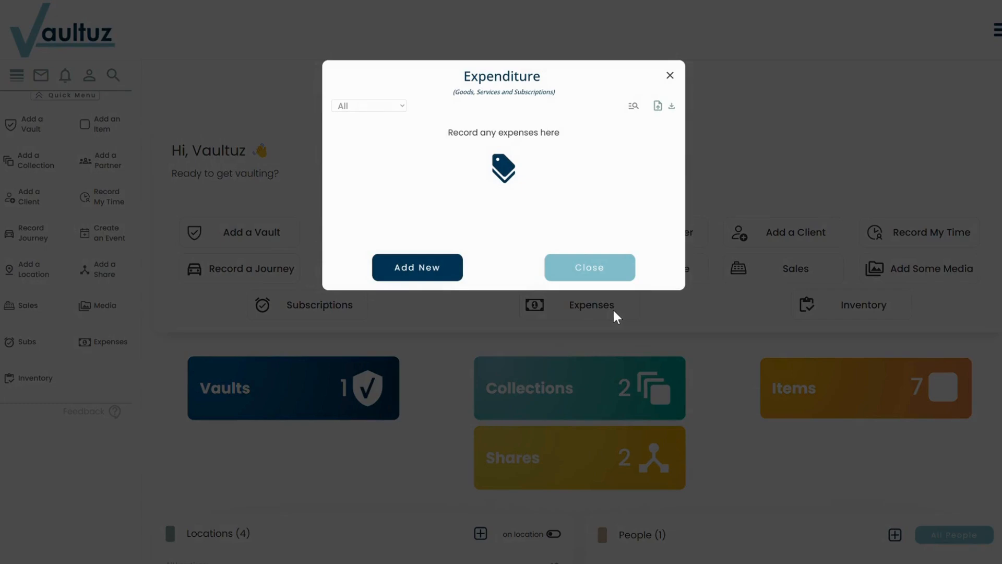
pyautogui.click(404, 266)
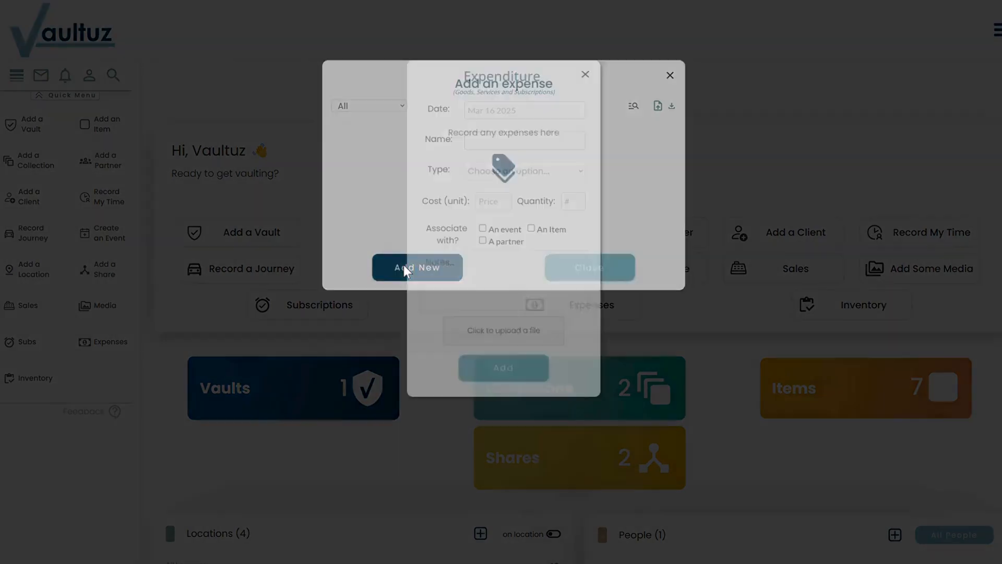
# Step: Date the expense Mar 12 2025, name it Paint Brushes and set its type to Goods
pyautogui.click(508, 111)
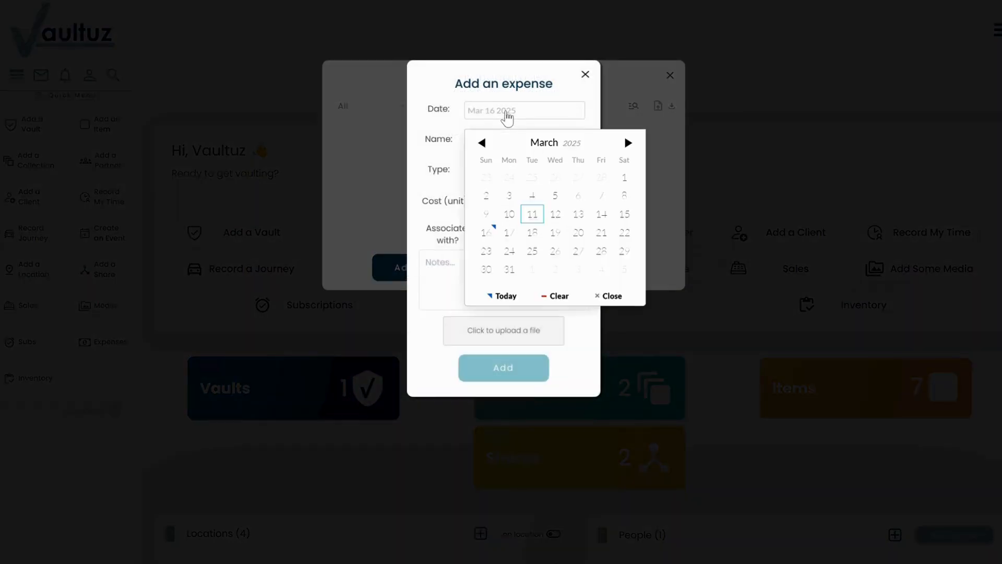
pyautogui.click(555, 205)
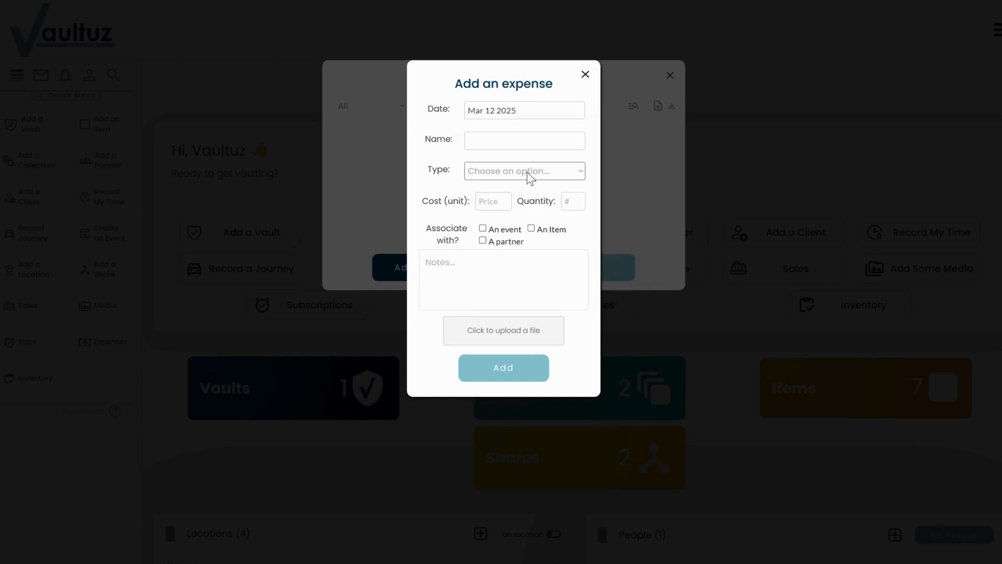
pyautogui.click(531, 144)
pyautogui.write('Paint Brushes')
pyautogui.click(537, 172)
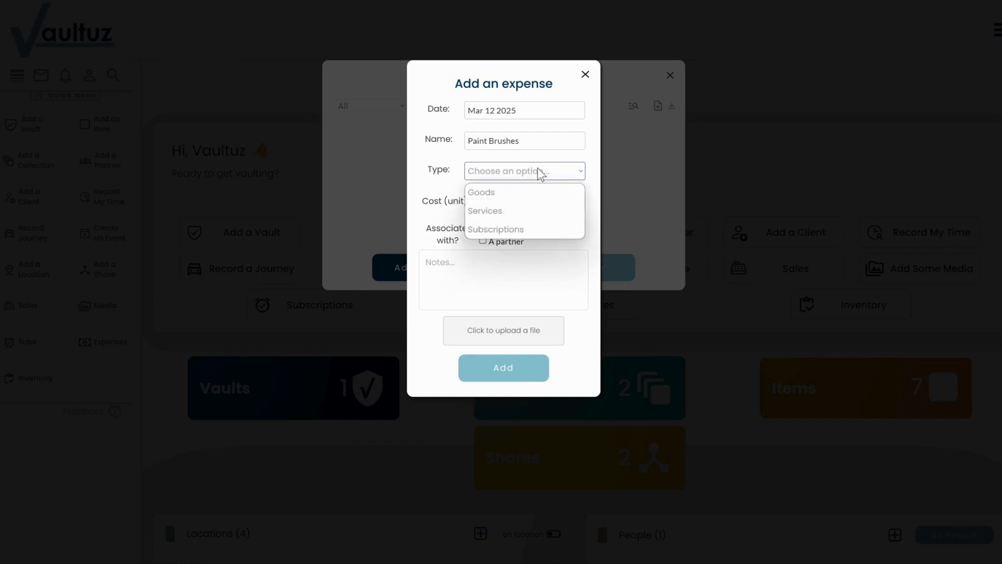
pyautogui.click(509, 196)
# Step: Set the expense's unit cost to 5.00 and its quantity to 2
pyautogui.click(492, 205)
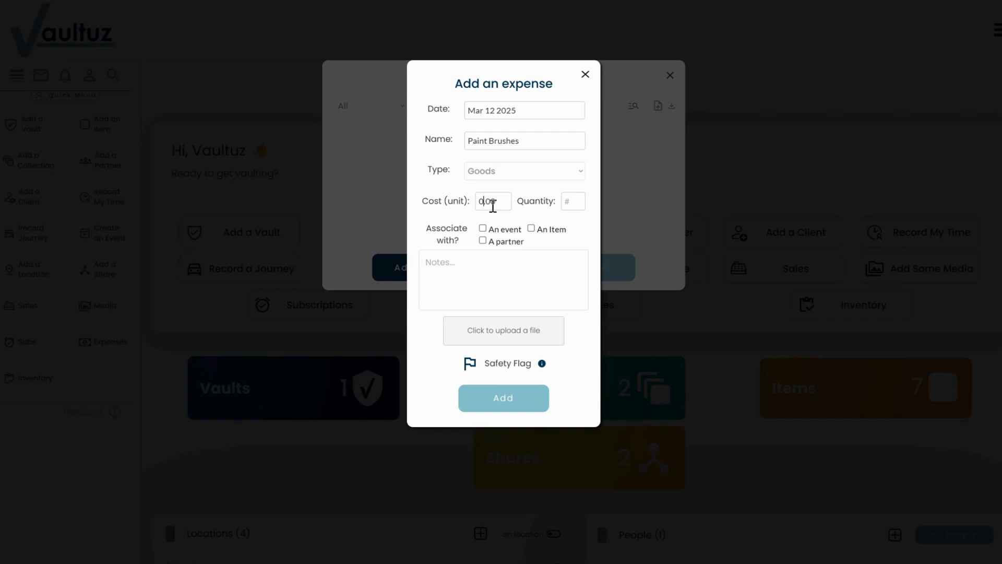
pyautogui.press('BackSpace')
pyautogui.write('5')
pyautogui.click(584, 203)
pyautogui.write('2')
# Step: Associate the Paint Brushes expense with the item "At the end of day"
pyautogui.click(532, 228)
pyautogui.click(514, 274)
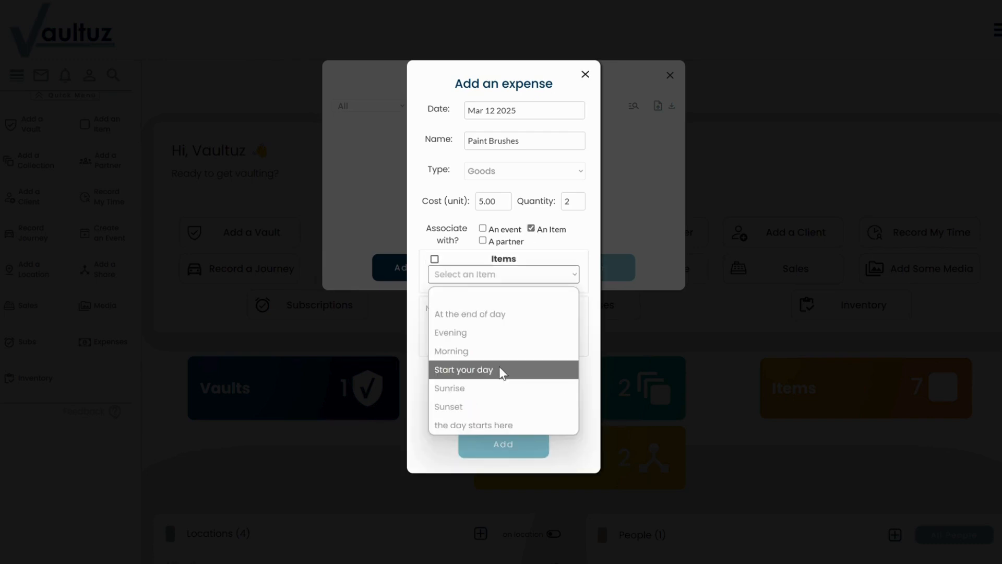
pyautogui.click(505, 314)
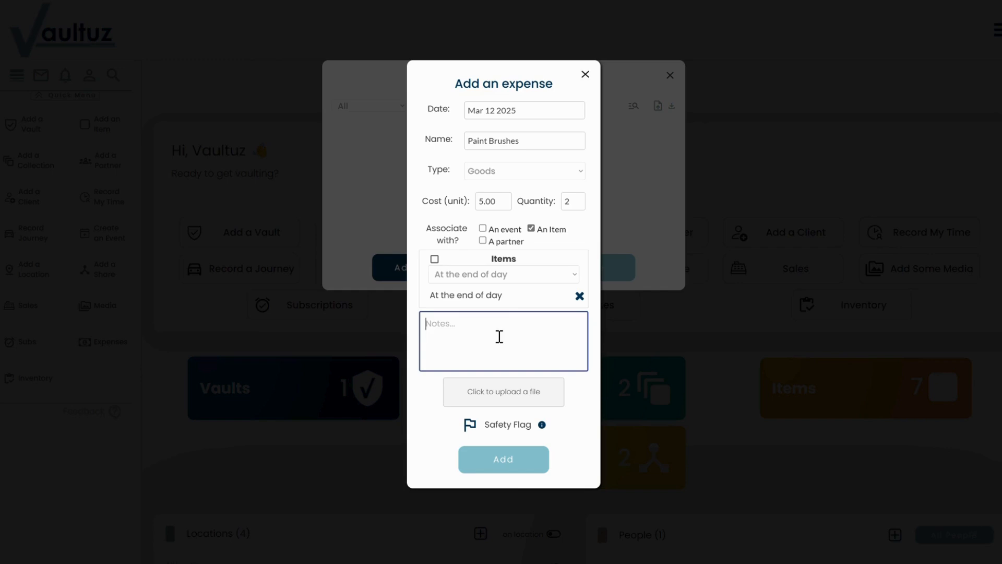
# Step: Turn on the safety flag for the Paint Brushes expense and add it to the expenditure list
pyautogui.click(498, 336)
pyautogui.click(470, 427)
pyautogui.click(470, 427)
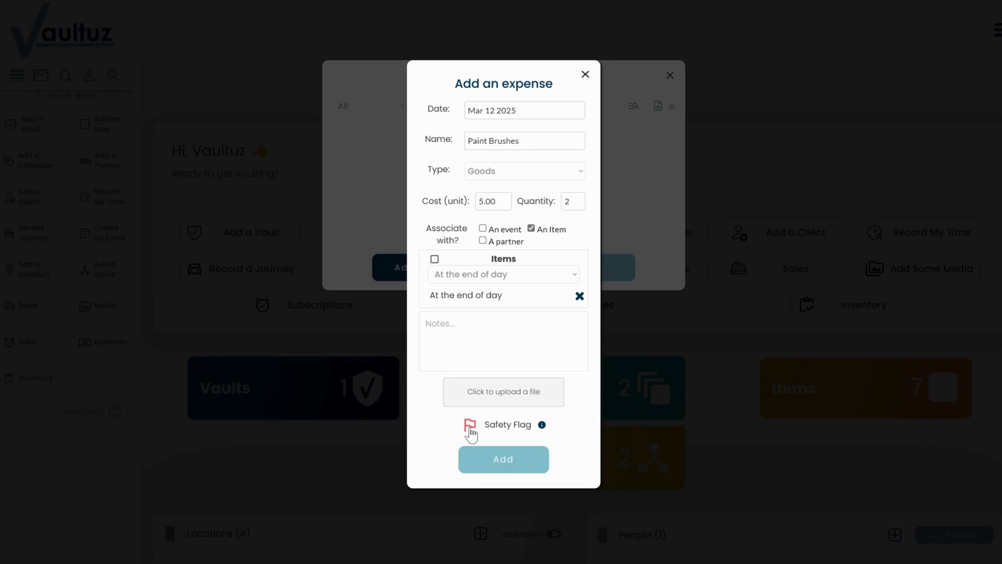
pyautogui.click(502, 462)
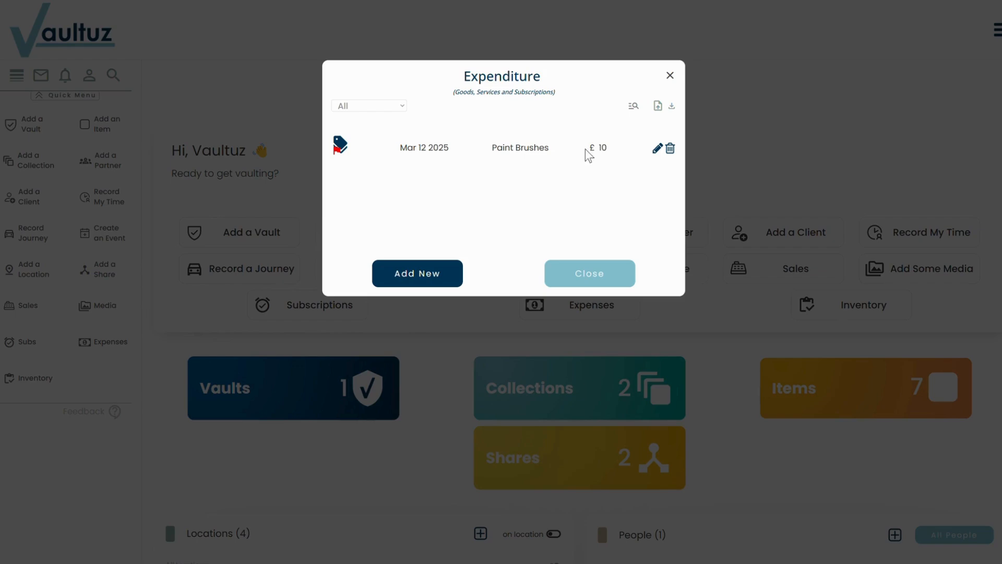
# Step: Examine the Paint Brushes expense's edit form, the expenditure search and the CSV import instructions
pyautogui.click(657, 150)
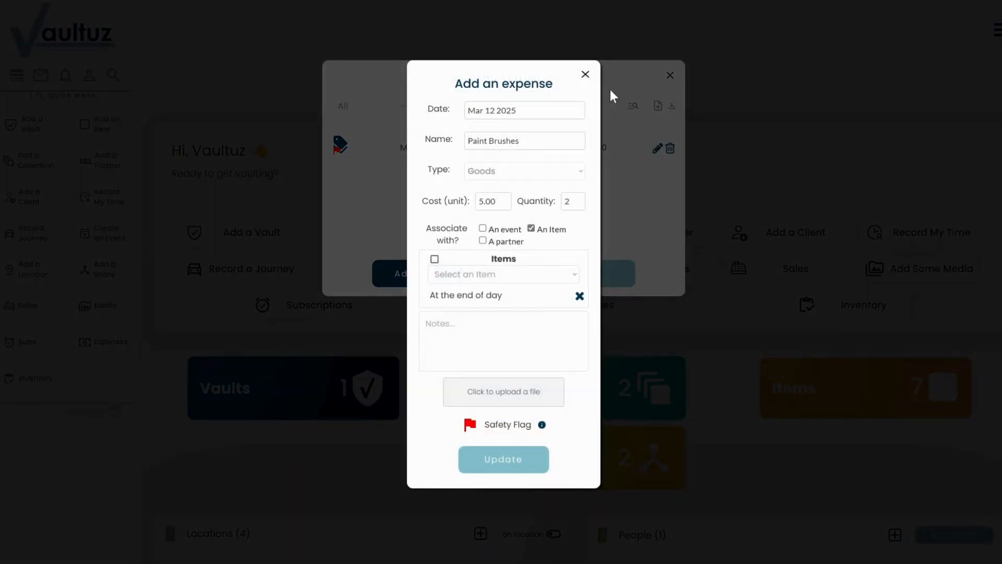
pyautogui.click(585, 74)
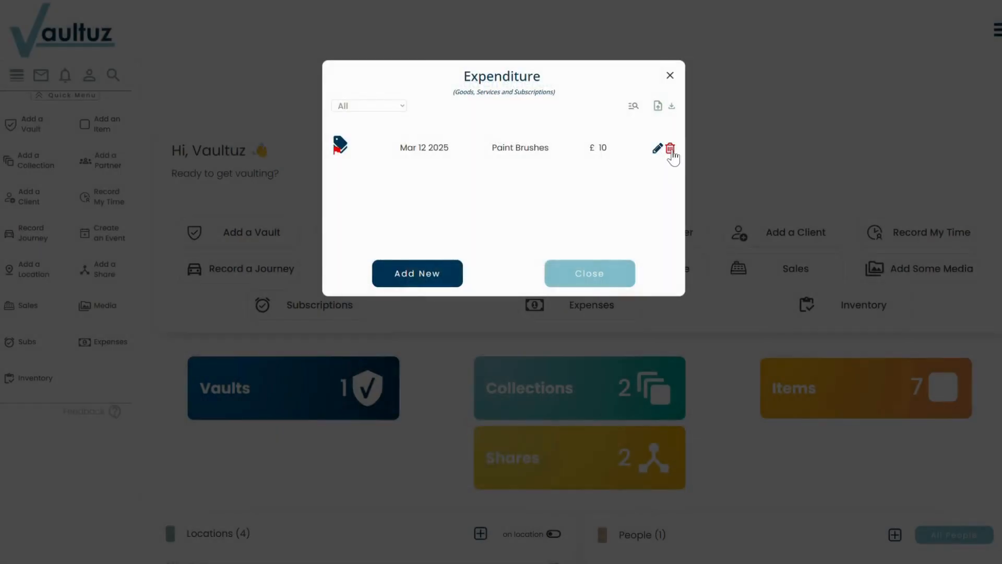
pyautogui.click(633, 107)
pyautogui.click(527, 104)
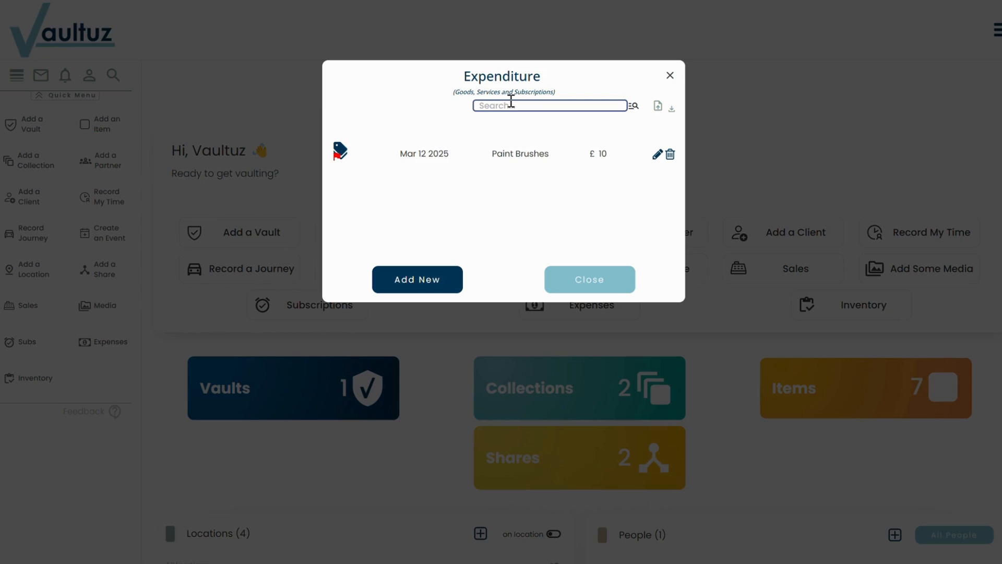
pyautogui.click(659, 105)
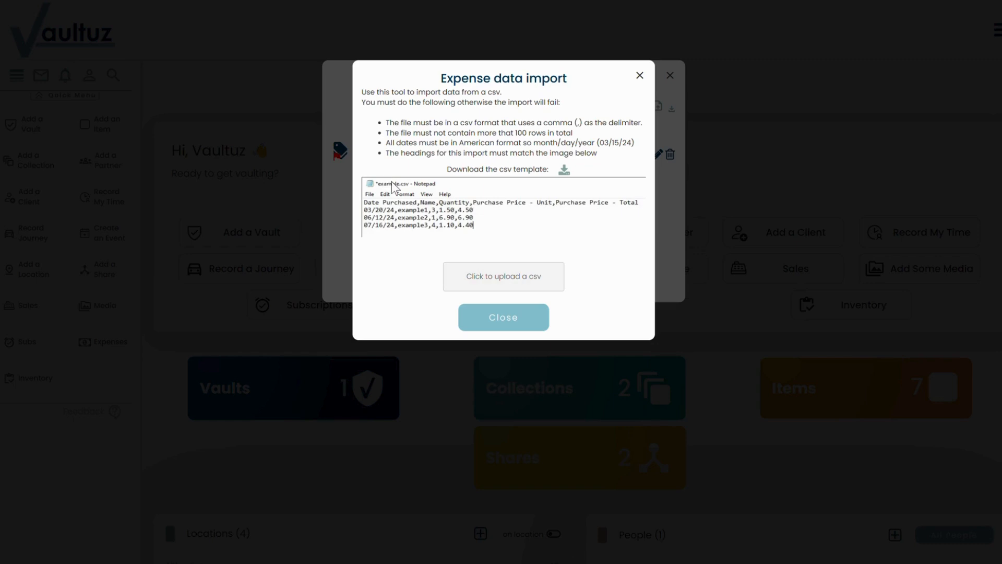
pyautogui.click(511, 316)
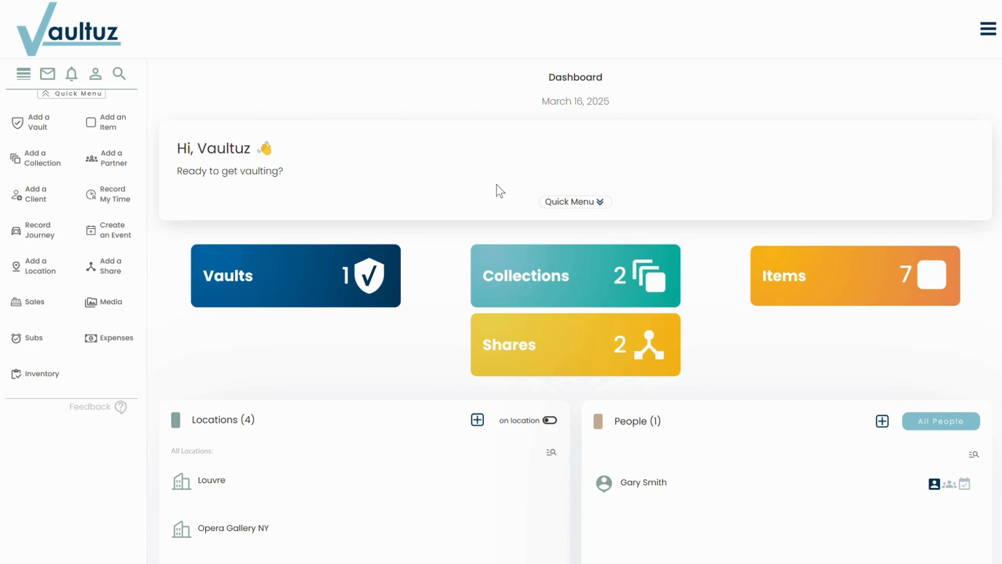
# Step: Start a new subscription record for Klaviyo with the start date 01/02/25
pyautogui.click(573, 206)
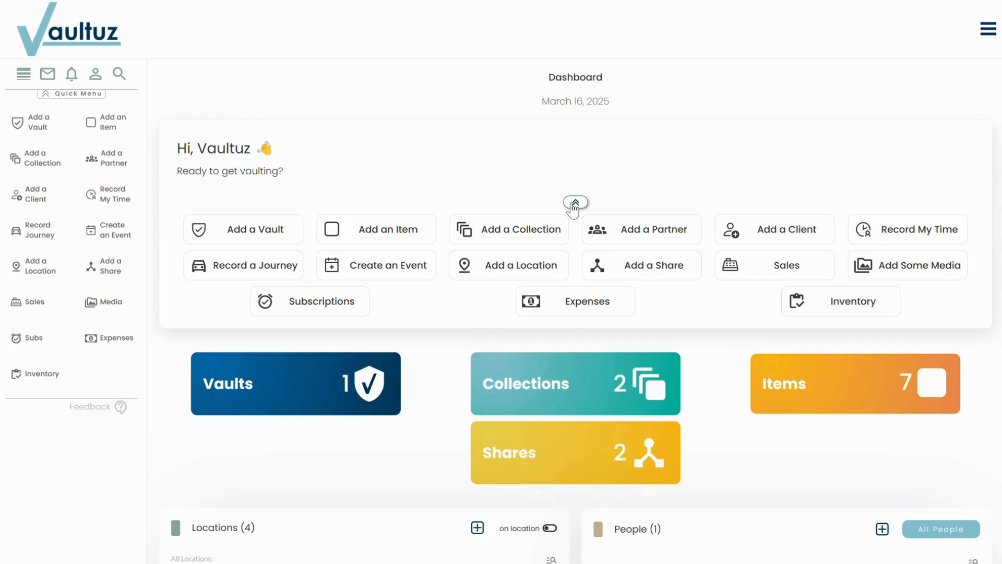
pyautogui.click(328, 303)
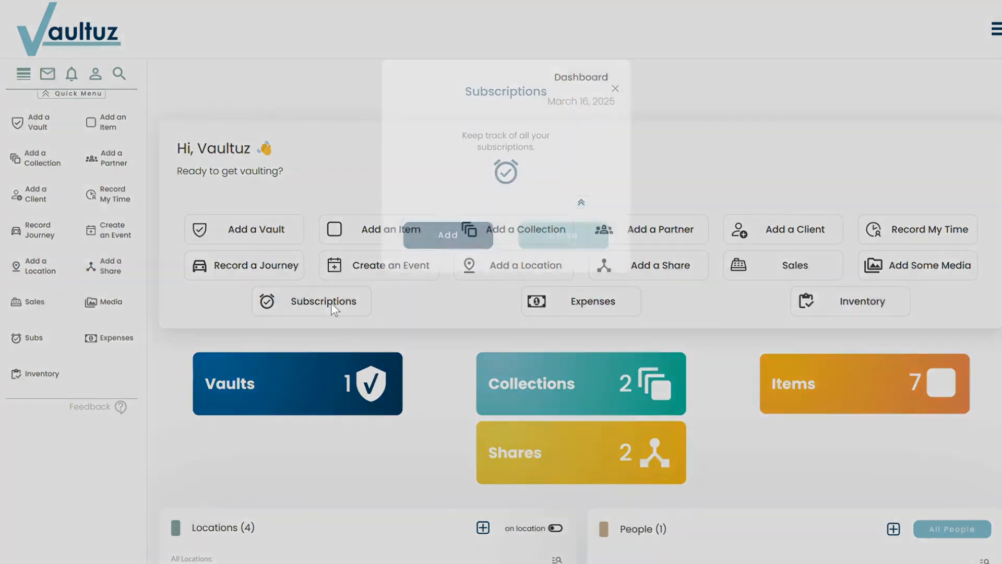
pyautogui.click(452, 237)
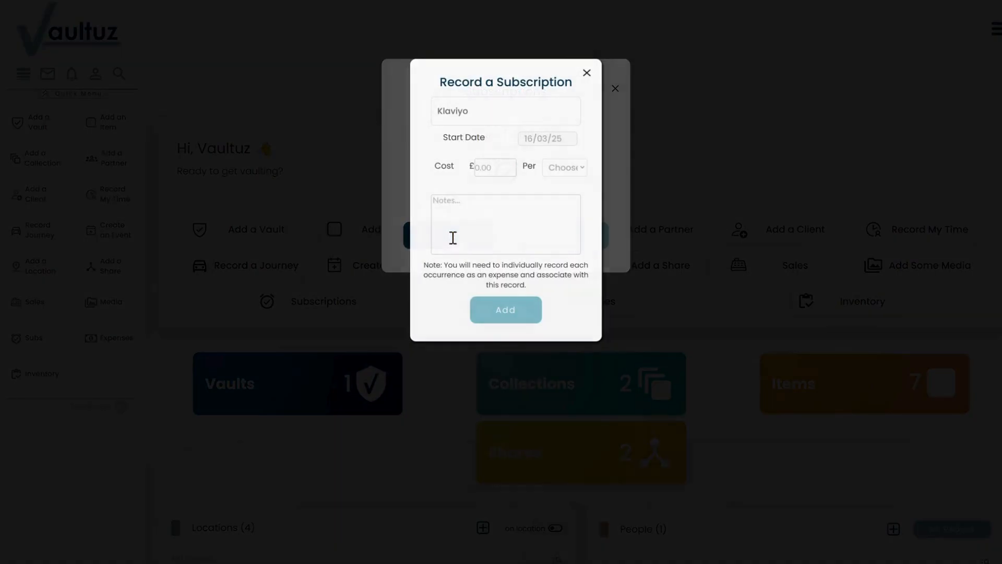
pyautogui.click(477, 109)
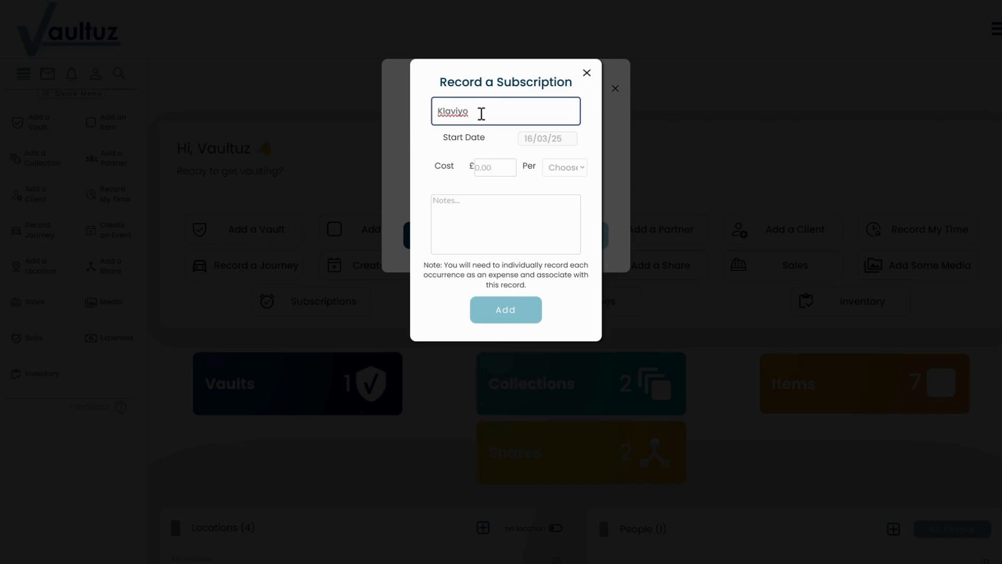
pyautogui.click(549, 140)
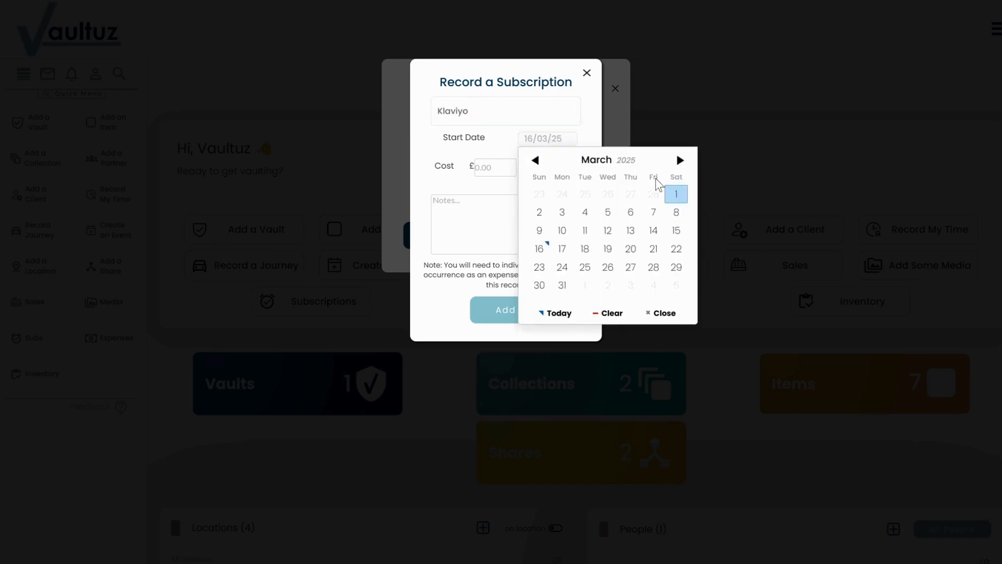
pyautogui.click(535, 159)
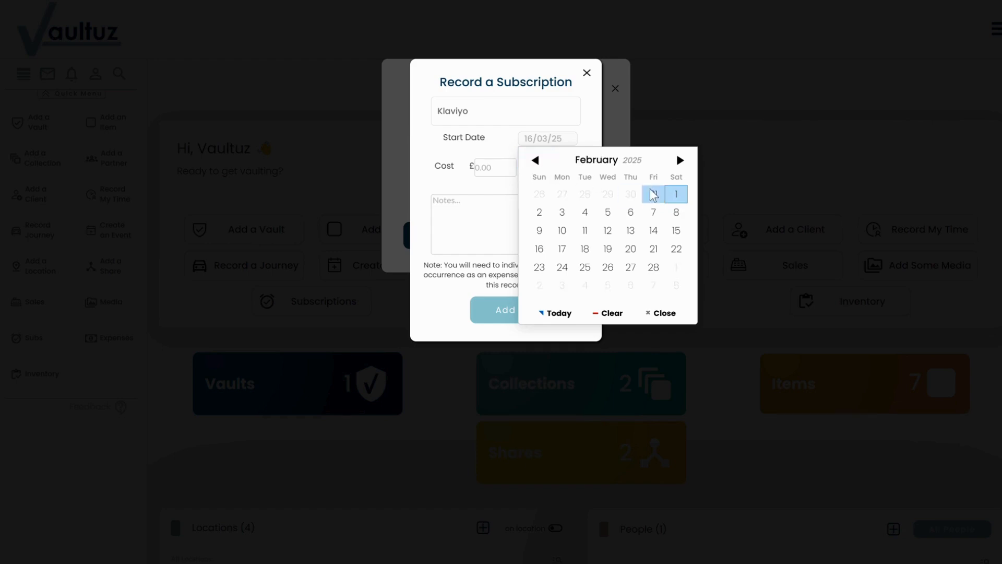
pyautogui.click(675, 193)
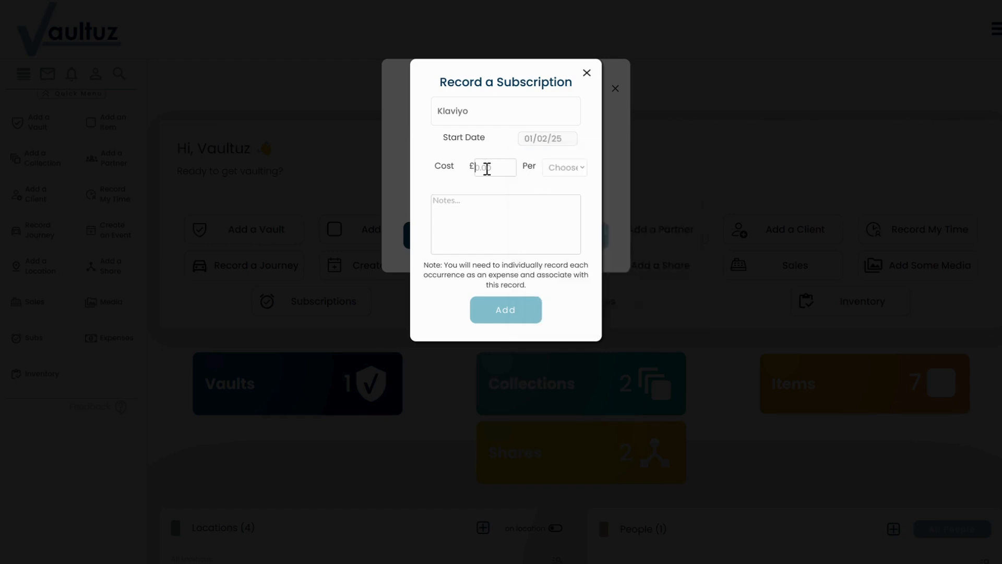
# Step: Set the Klaviyo subscription's cost to £20.00 per month and add the record
pyautogui.click(487, 169)
pyautogui.write('20.00')
pyautogui.click(572, 167)
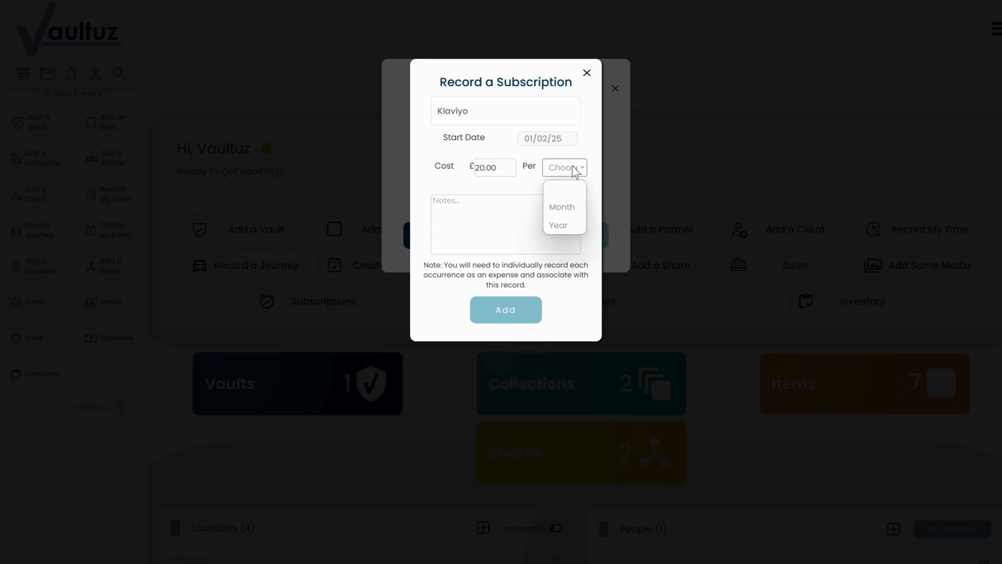
pyautogui.click(571, 206)
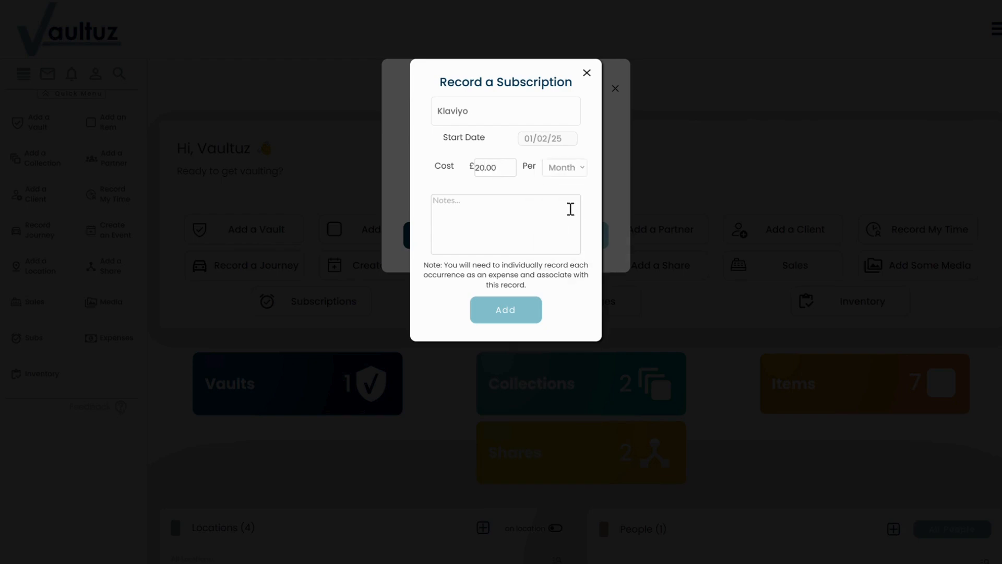
pyautogui.click(539, 201)
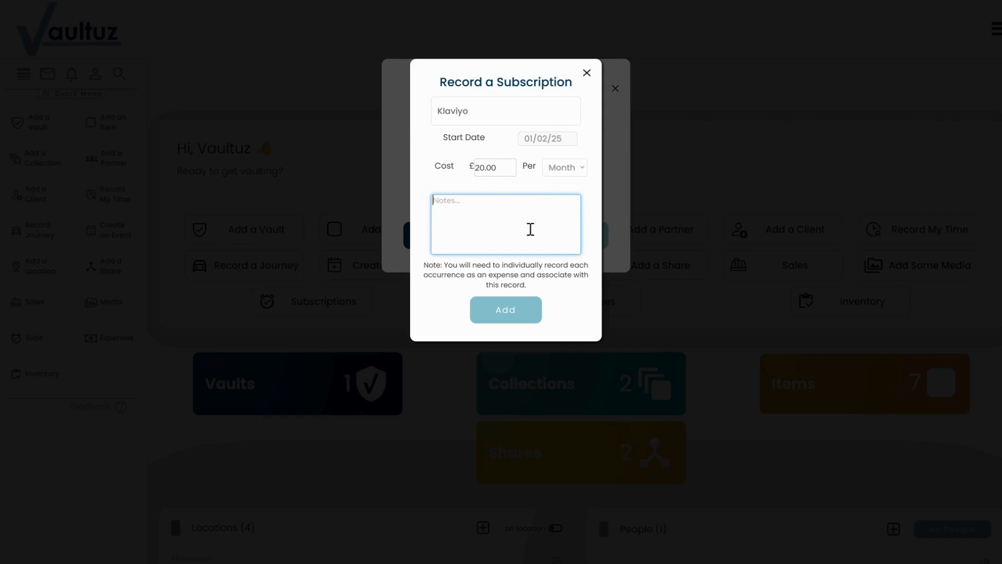
pyautogui.click(526, 313)
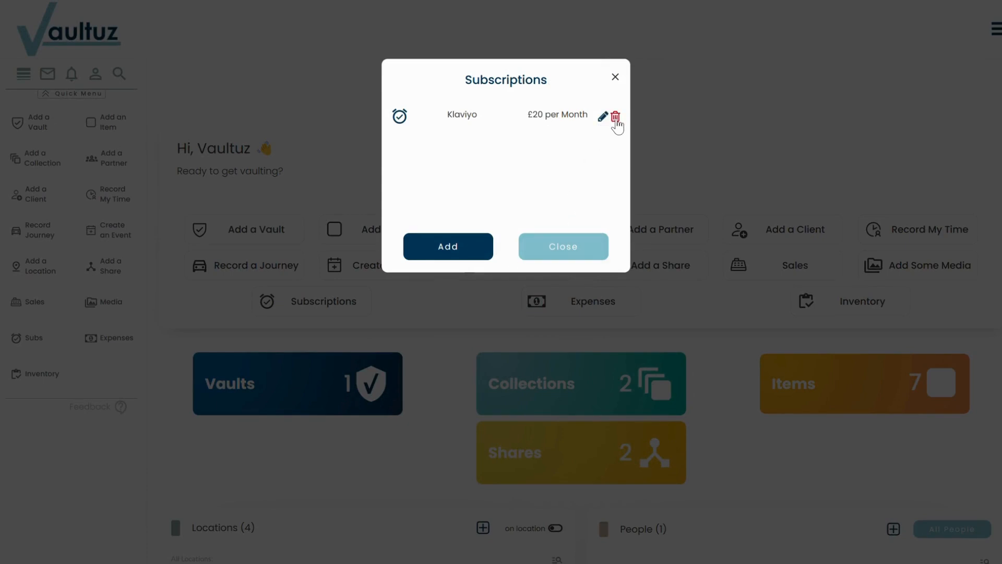
# Step: Leave the subscriptions and start a new expense dated Mar 01 2025 with the name Klaviyo
pyautogui.click(569, 255)
pyautogui.click(572, 306)
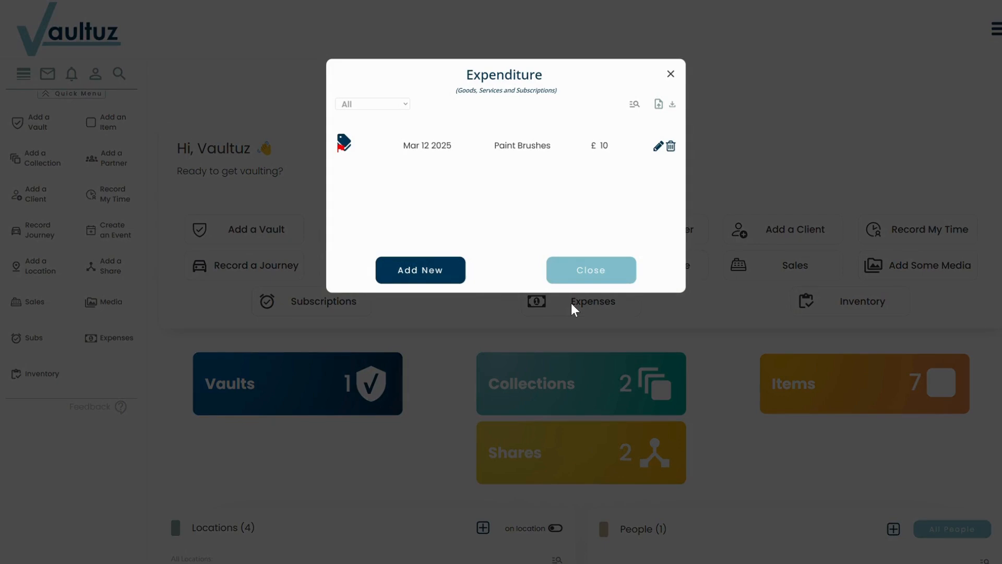
pyautogui.click(431, 273)
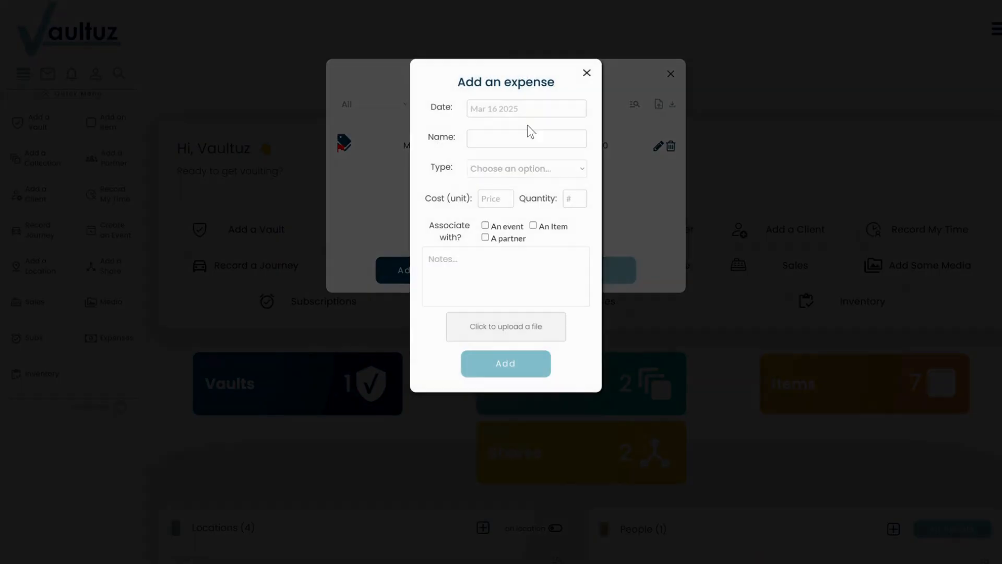
pyautogui.click(490, 110)
pyautogui.click(486, 136)
pyautogui.write('Klaviyo')
# Step: Set the expense's type to Subscriptions and link it to the recorded Klaviyo subscription
pyautogui.click(530, 167)
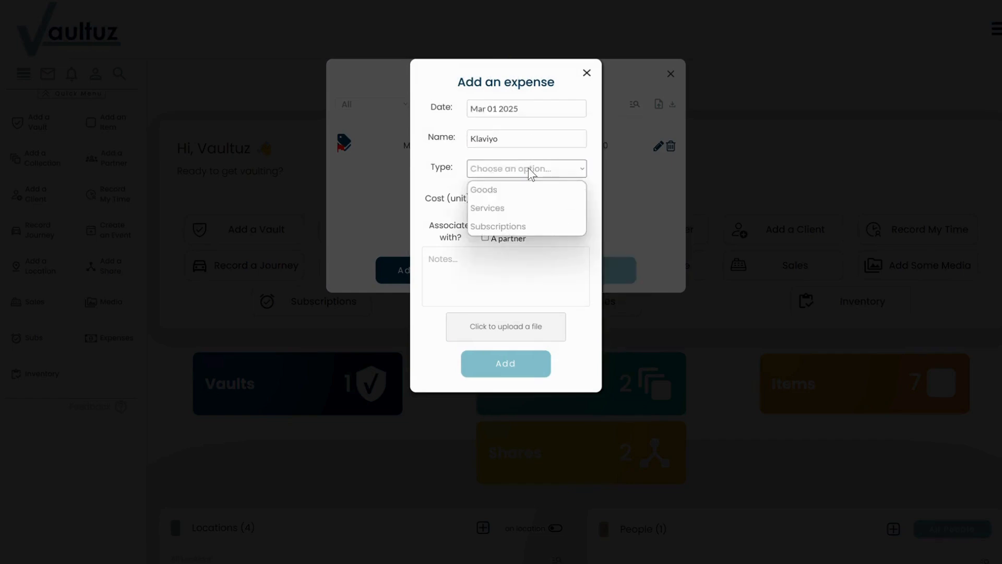
pyautogui.click(519, 226)
pyautogui.click(537, 198)
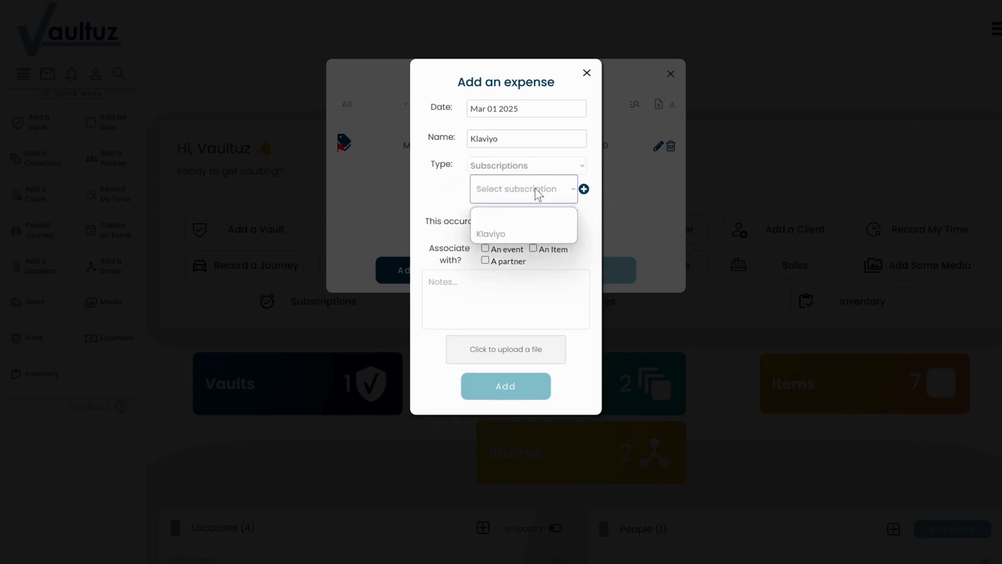
pyautogui.click(531, 235)
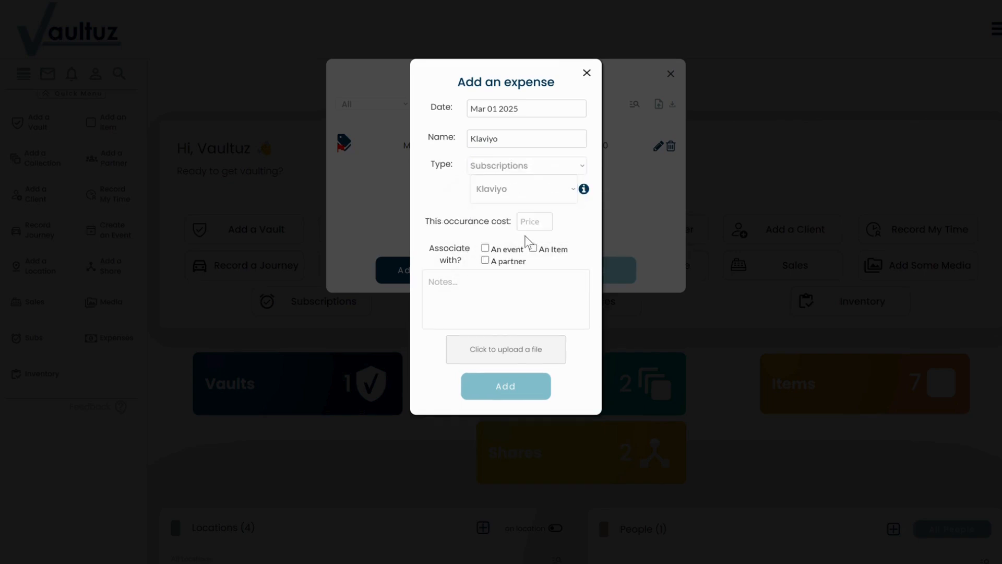